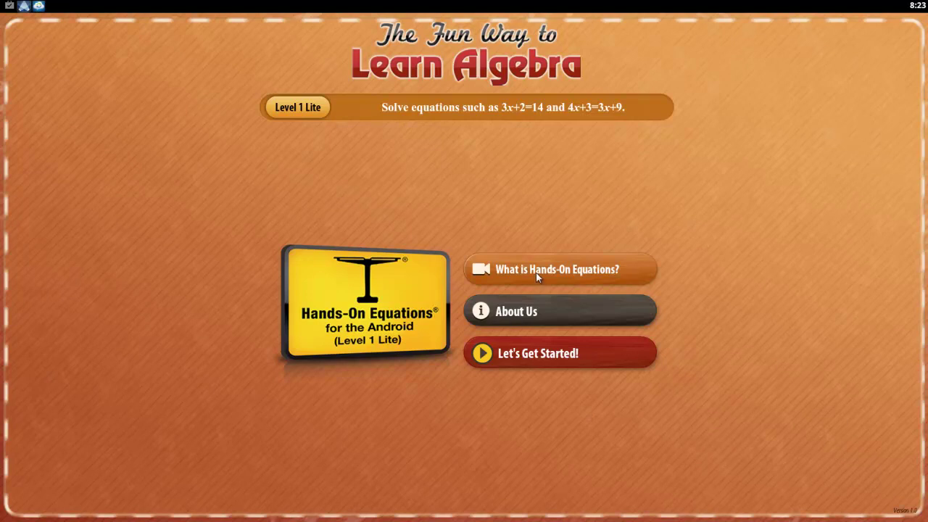
- Play the introductory video and pause it near 0:52 of its 1:01 length
left_click(616, 269)
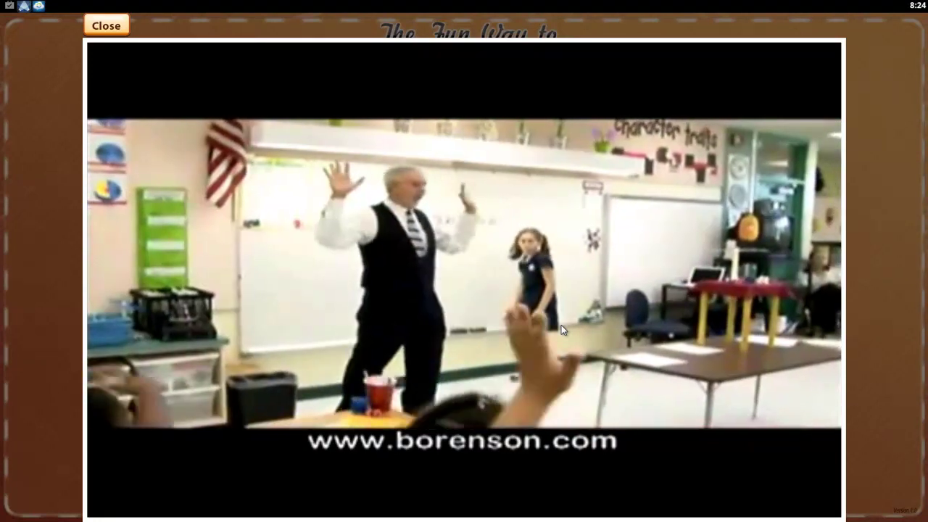
left_click(561, 328)
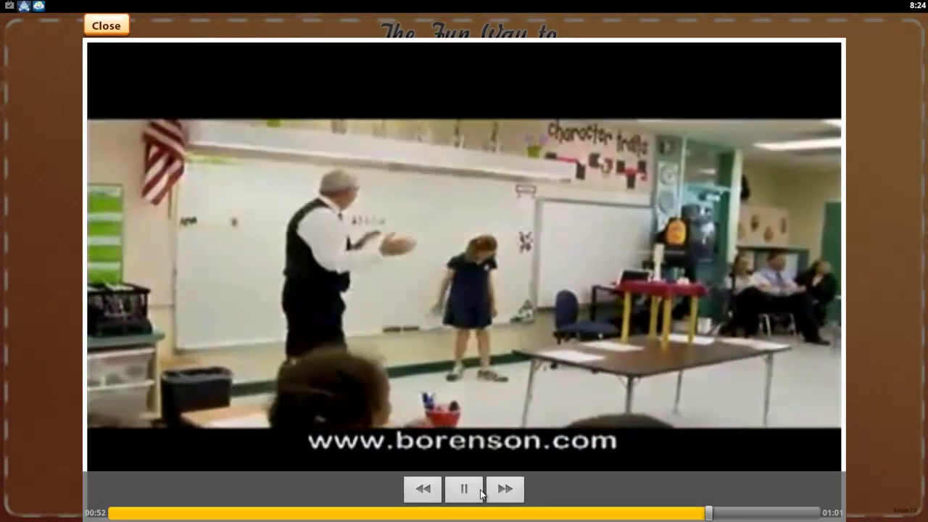
left_click(480, 492)
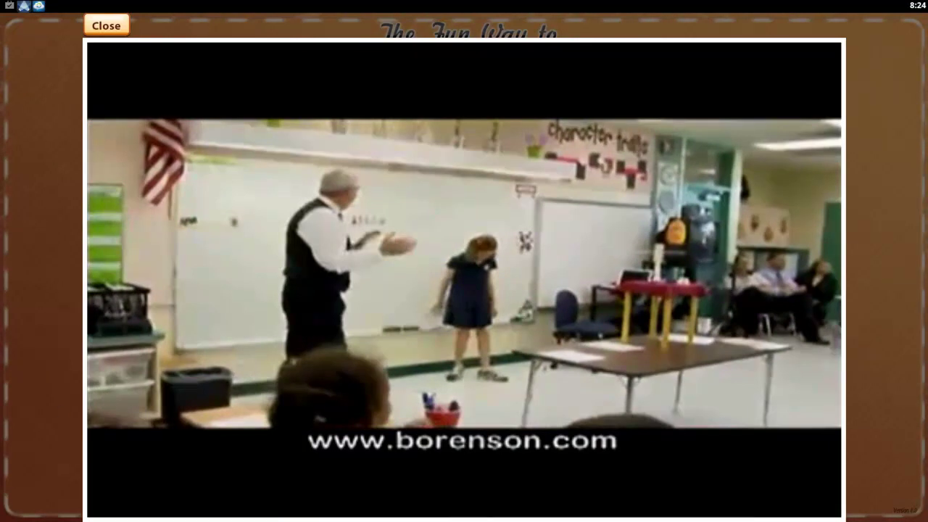
- Close the intro video and choose 'Let's Get Started!' to reach the Lessons 1–3 menu
key("Escape")
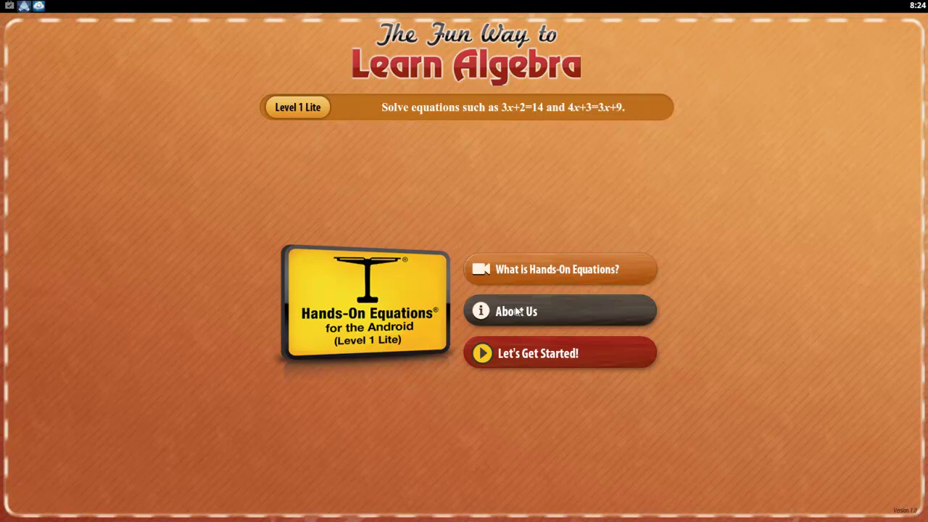
left_click(556, 362)
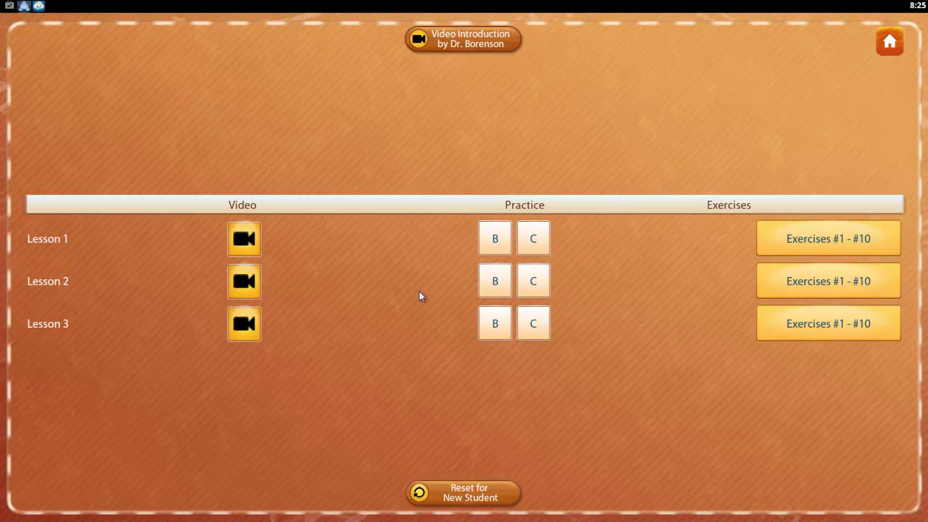
- Play and pause the Lesson 1 video, then continue to Example B (two pawns and 3 versus 8 and 5)
left_click(245, 240)
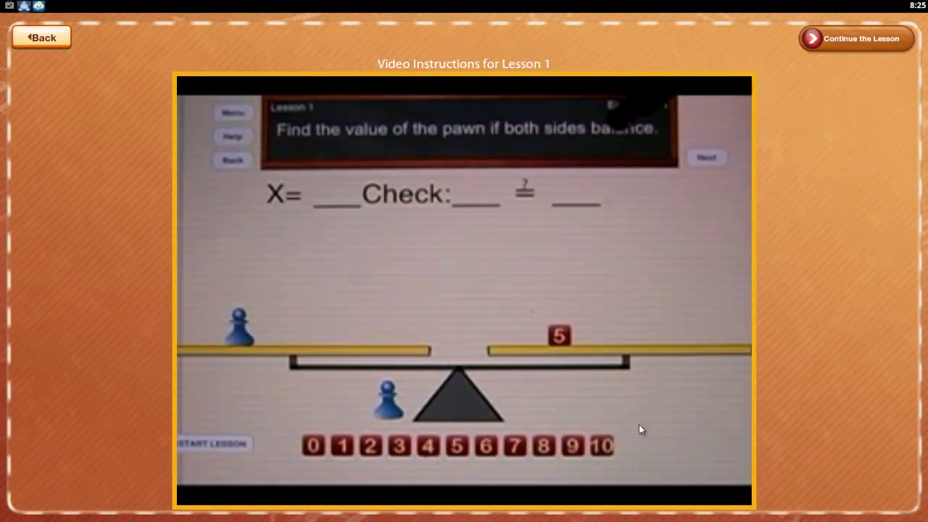
mouse_move(552, 422)
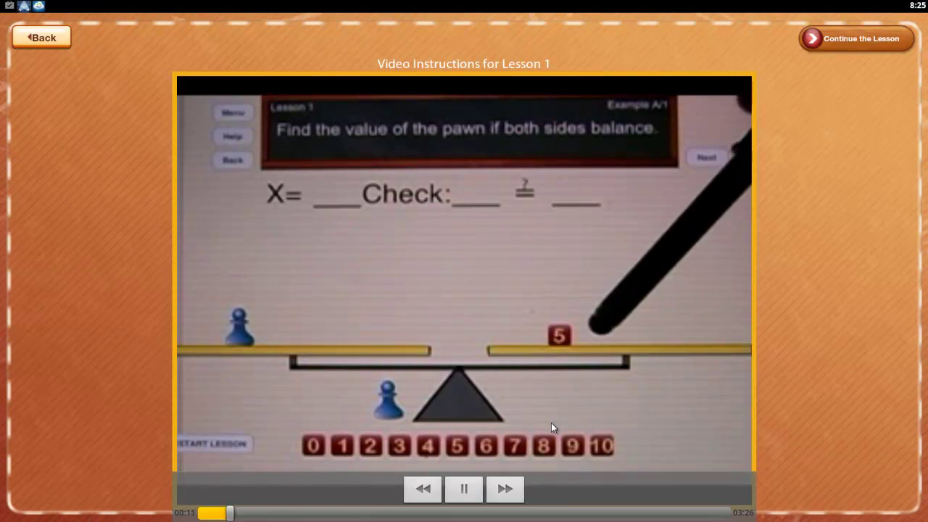
left_click(476, 492)
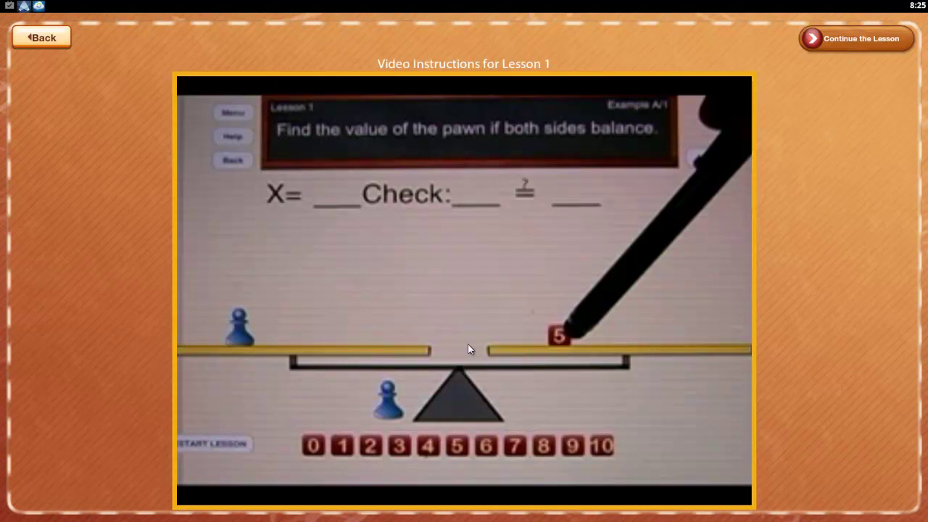
left_click(858, 41)
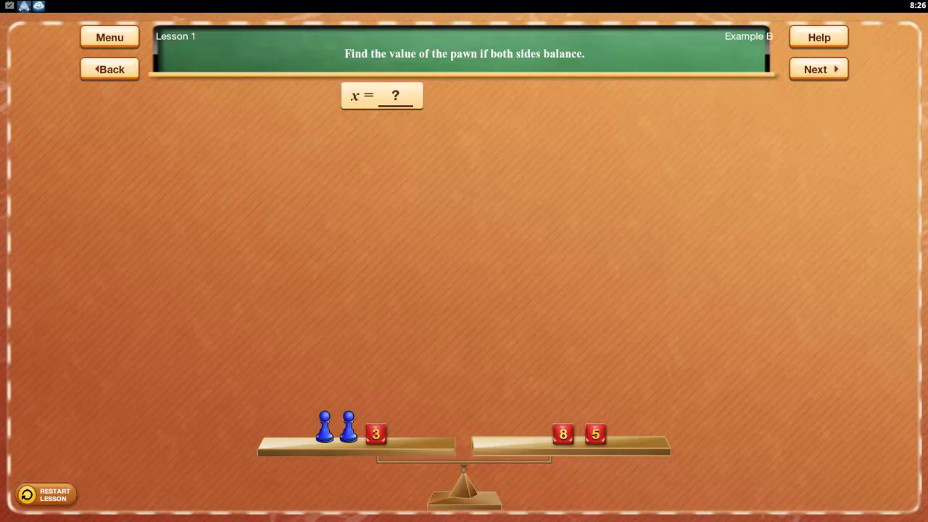
- Enter x = 5 as the solution to Example B
left_click(411, 94)
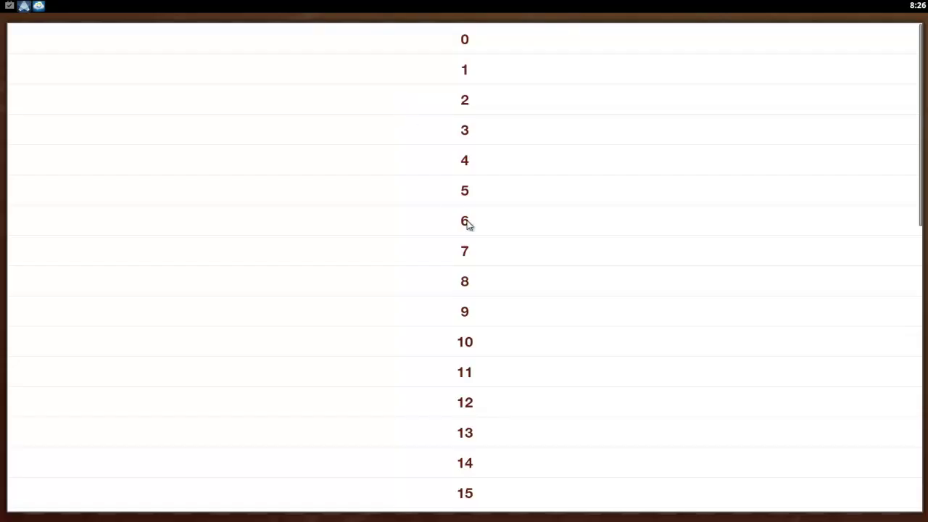
left_click(482, 192)
left_click(442, 193)
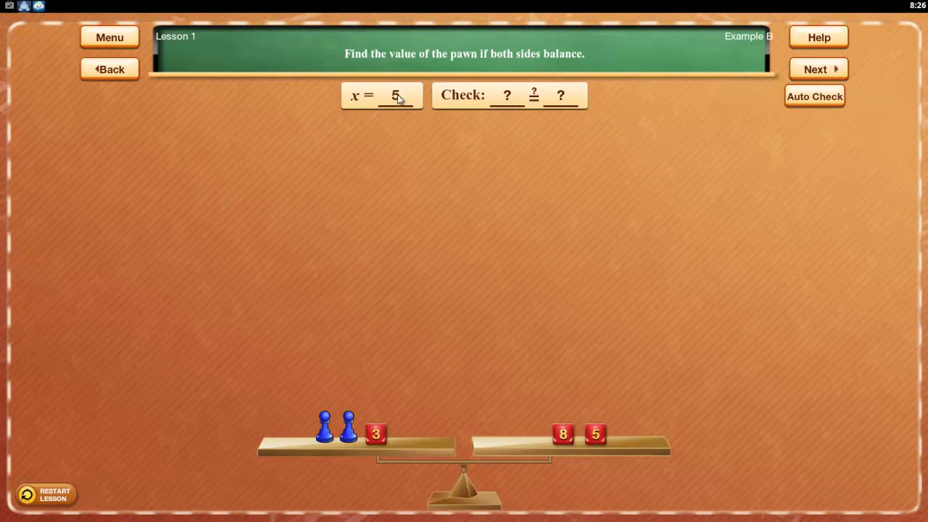
- Set both check values to 13, confirming 13 = 13 and dismissing the Great! message
left_click(506, 97)
left_click(493, 439)
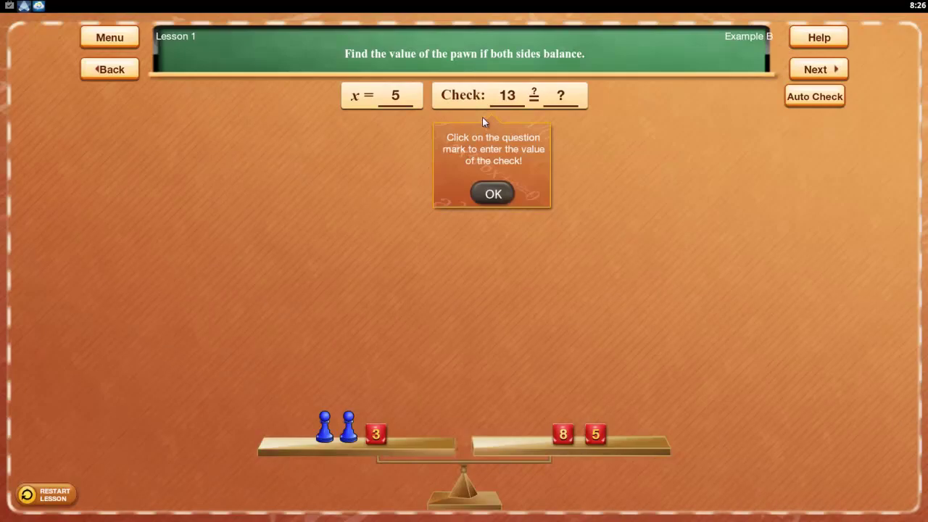
left_click(495, 194)
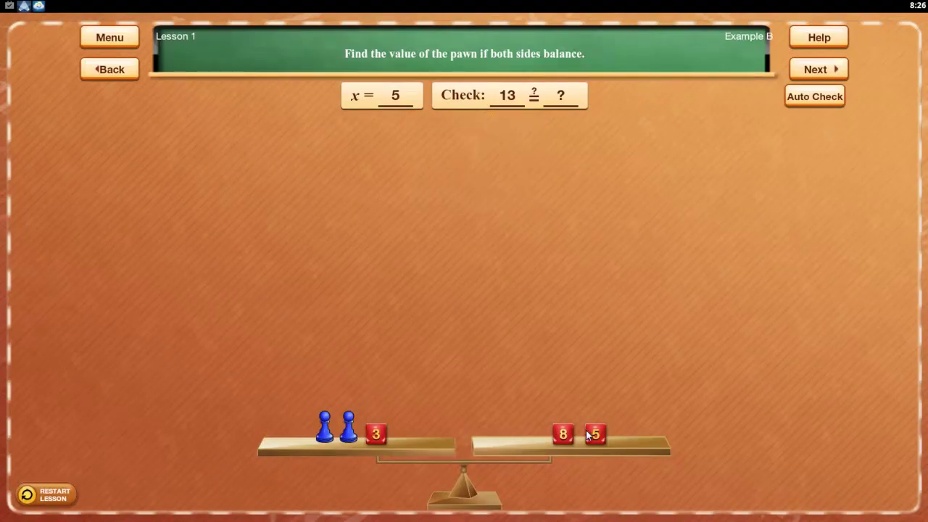
left_click(560, 97)
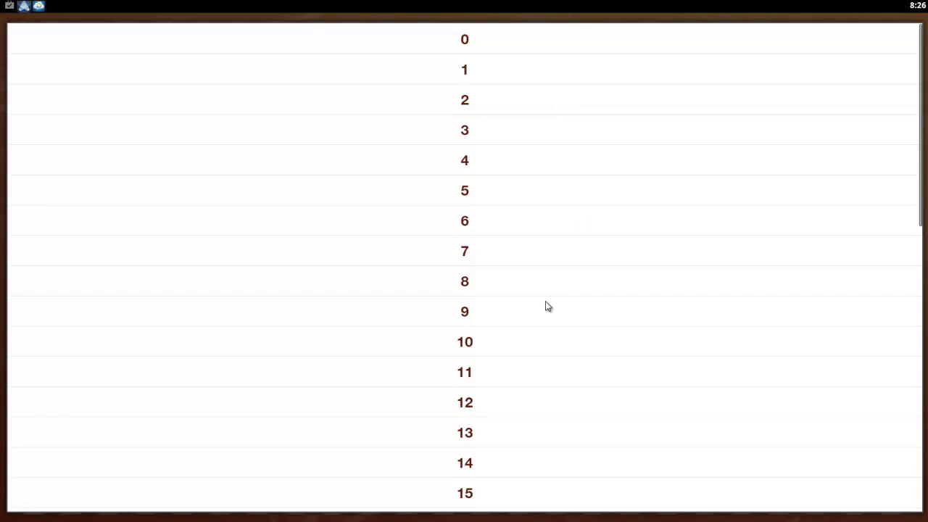
left_click(481, 434)
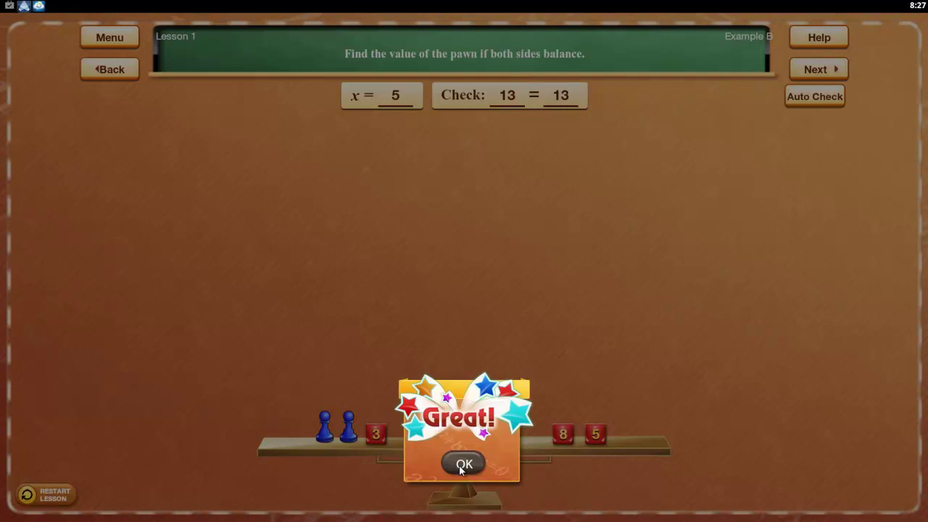
left_click(463, 465)
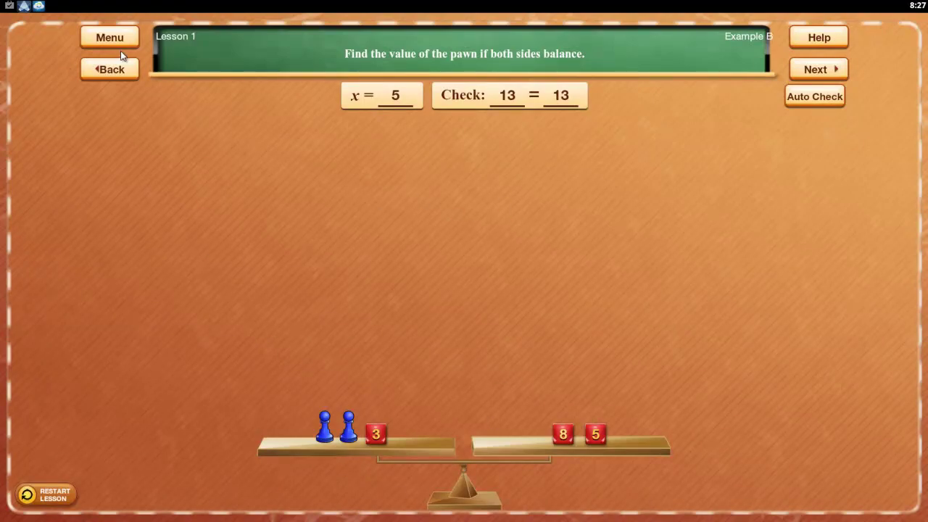
- Return to the menu, view Lesson 1 Exercises #1 - #10, then go back to the menu
left_click(112, 68)
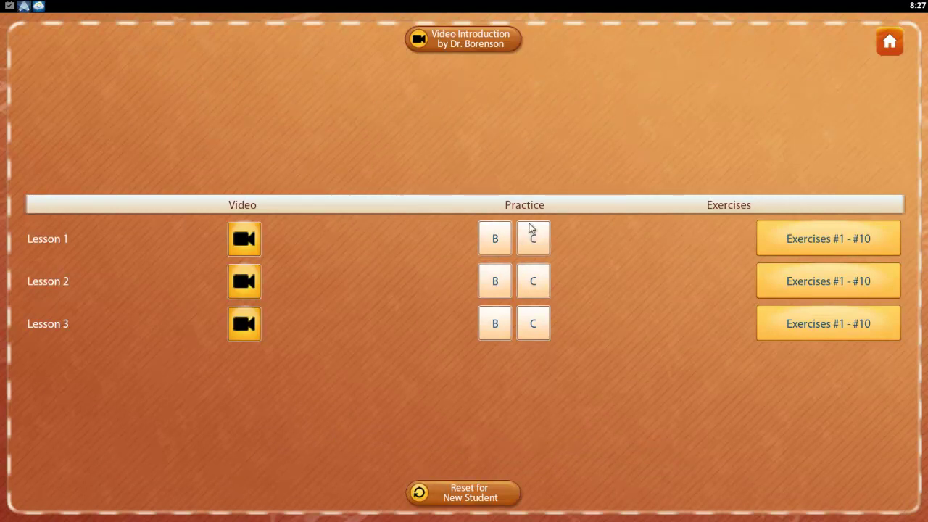
left_click(870, 244)
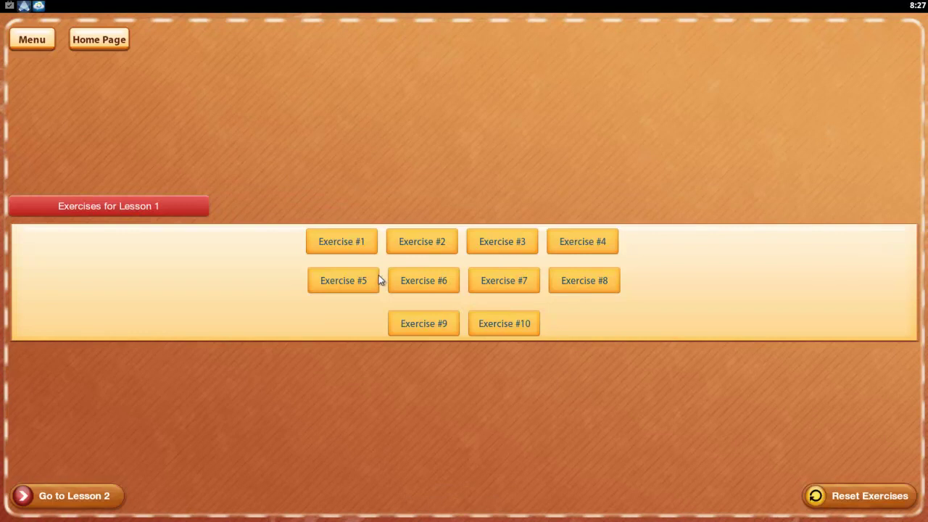
left_click(44, 41)
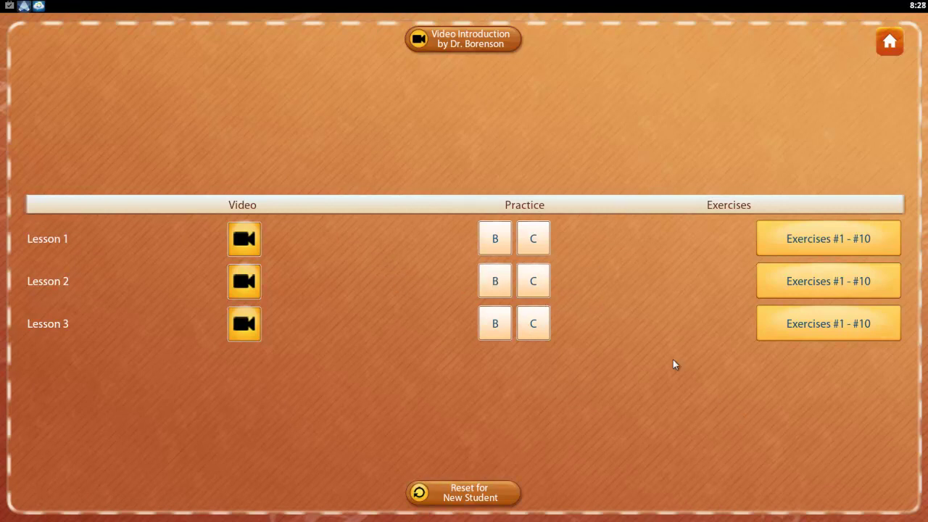
- Open Lesson 2 Example B and place three pawns and a 1 cube left, one pawn and a 7 cube right
left_click(493, 280)
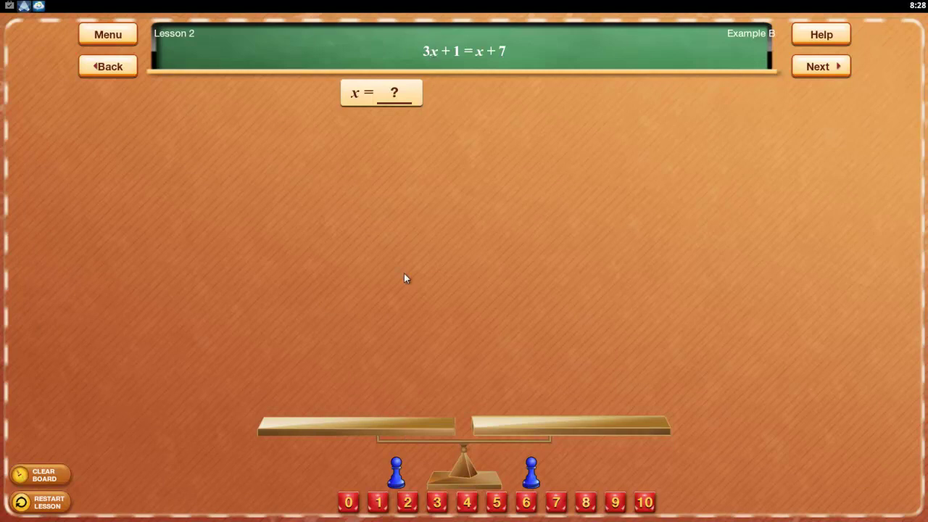
left_click(392, 473)
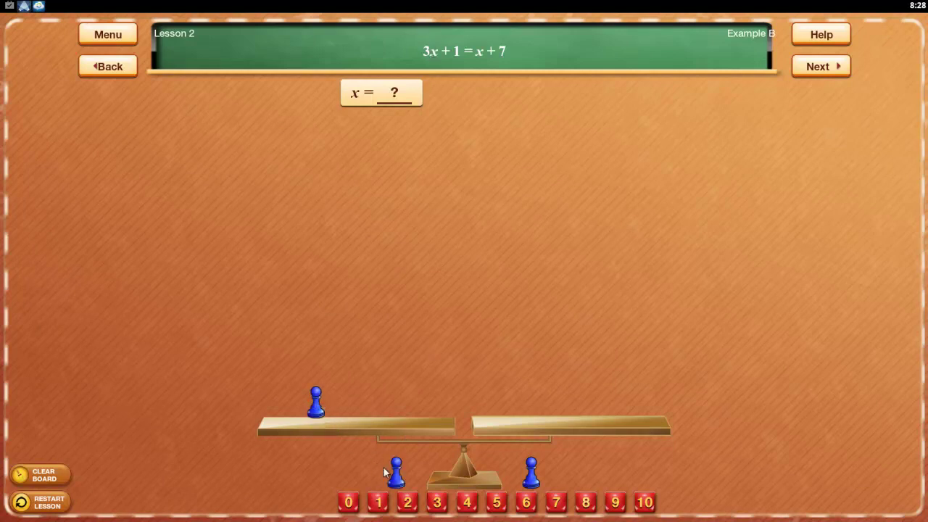
left_click(388, 472)
left_click(391, 473)
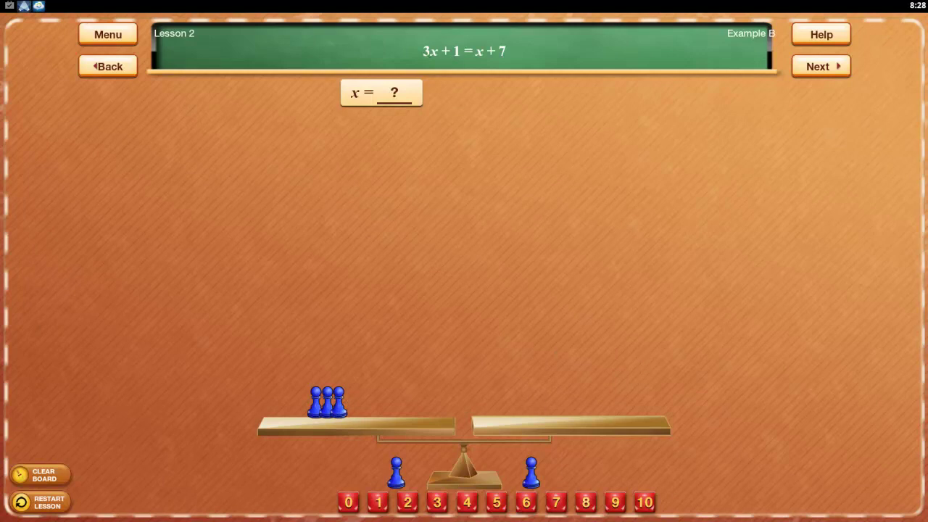
left_click_drag(377, 502, 396, 413)
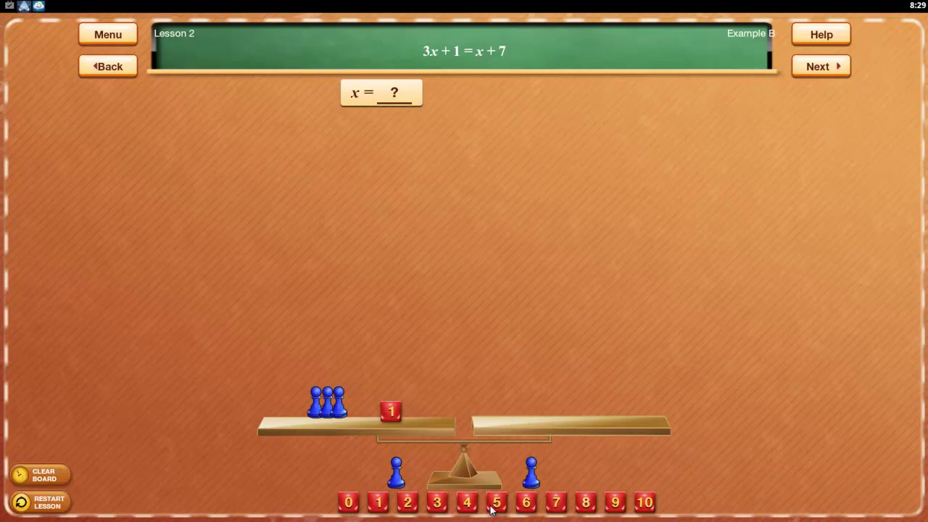
left_click_drag(531, 471, 526, 412)
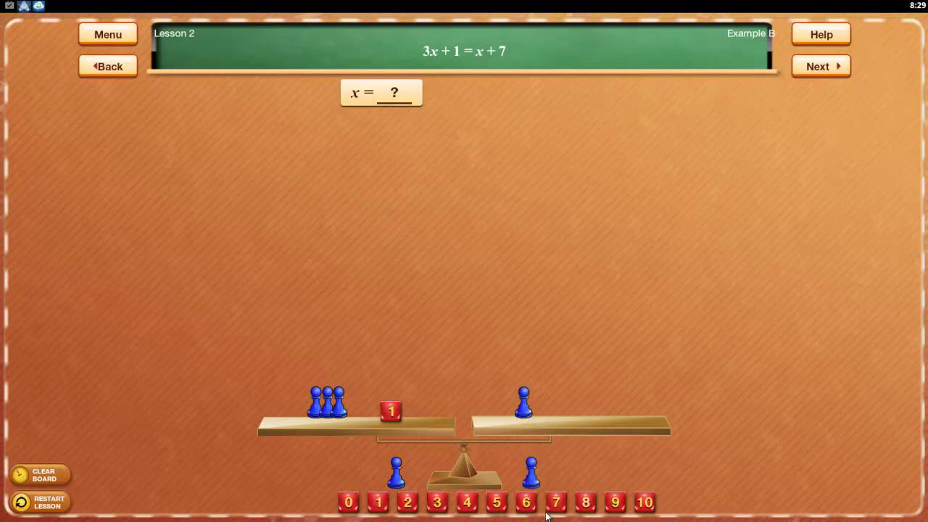
left_click_drag(556, 502, 569, 413)
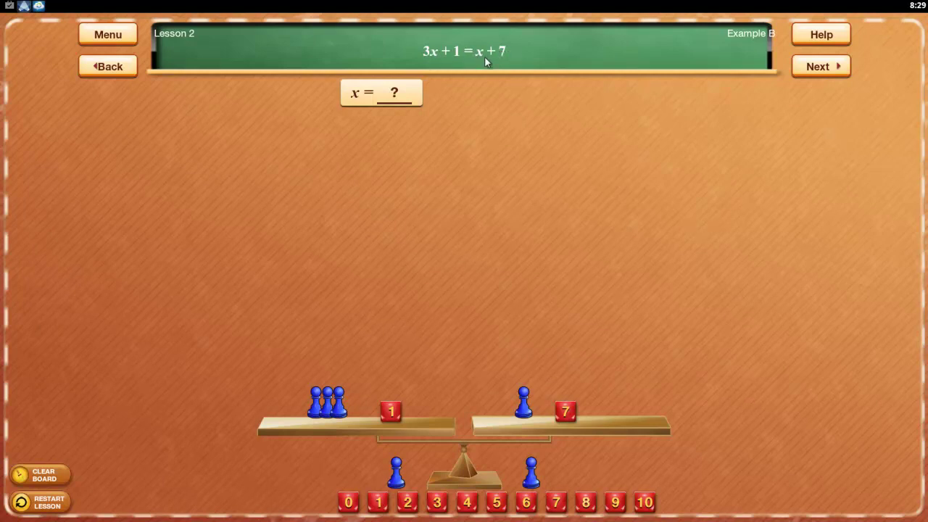
- Enter x = 3 and set both check values to 10, giving 10 = 10
left_click(400, 100)
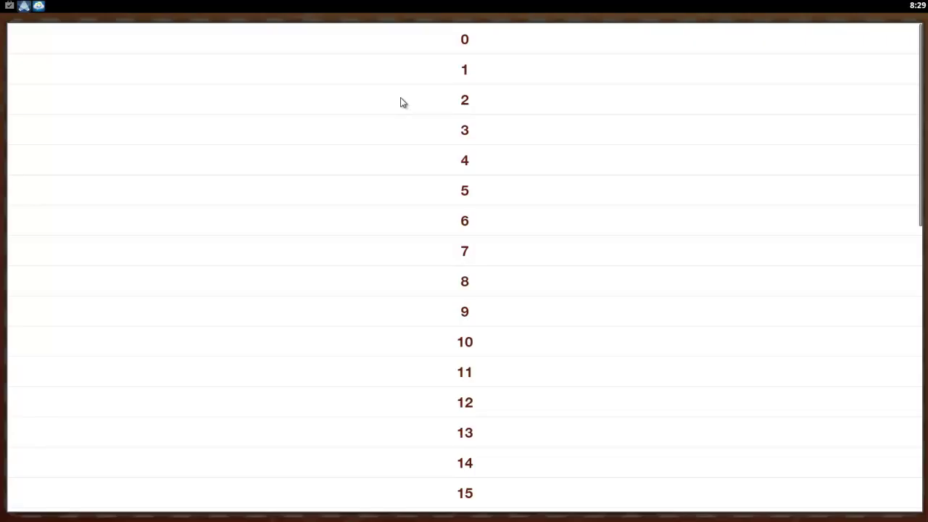
left_click(469, 130)
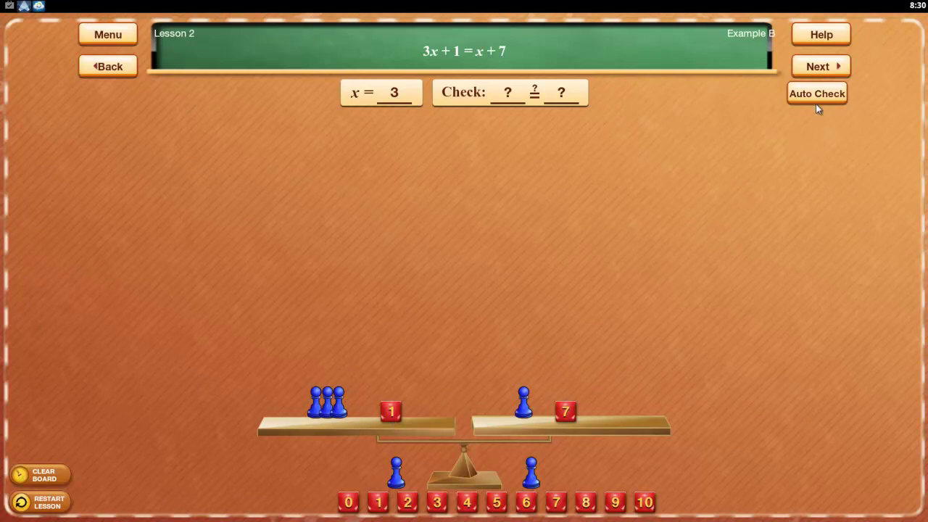
mouse_move(325, 408)
mouse_move(389, 411)
mouse_move(525, 402)
left_click(508, 95)
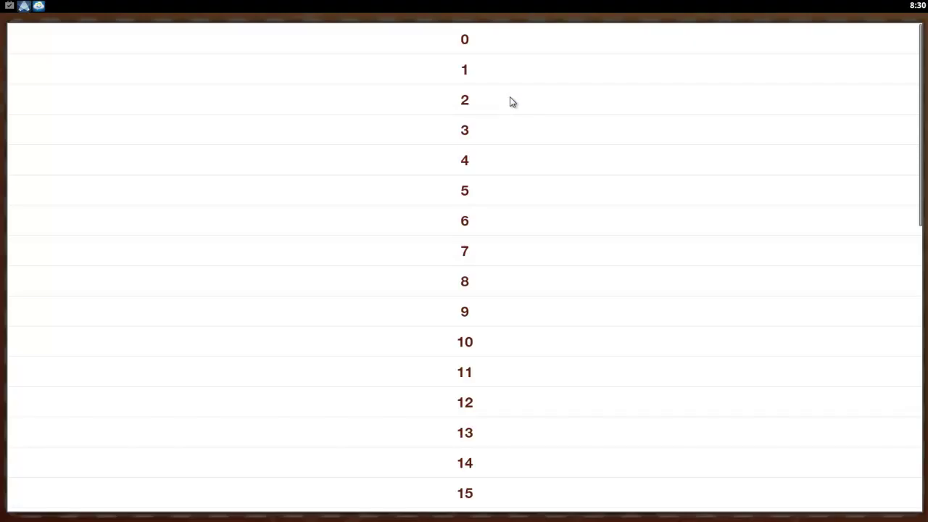
left_click(488, 342)
left_click(580, 96)
left_click(499, 344)
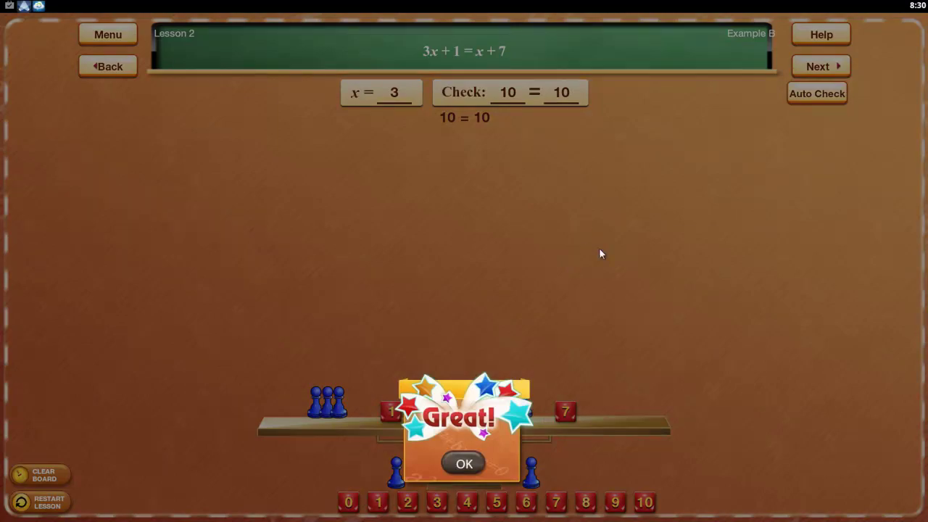
- Dismiss the Great! message, go back to the lesson list, and open Lesson 3 Example B
left_click(464, 465)
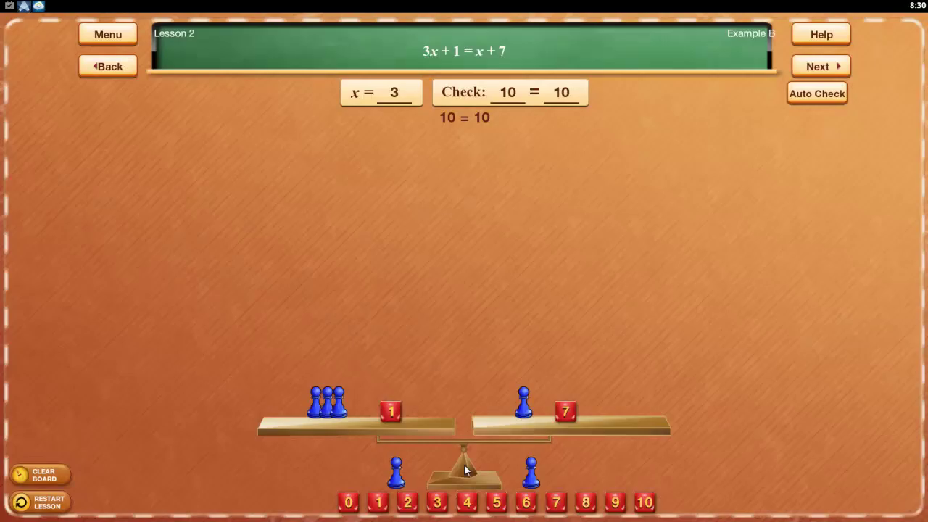
left_click(108, 36)
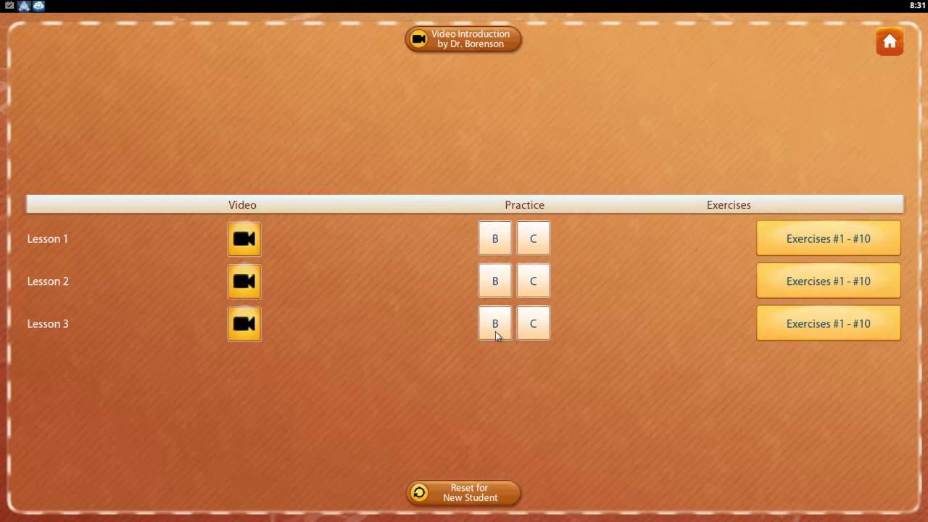
left_click(495, 326)
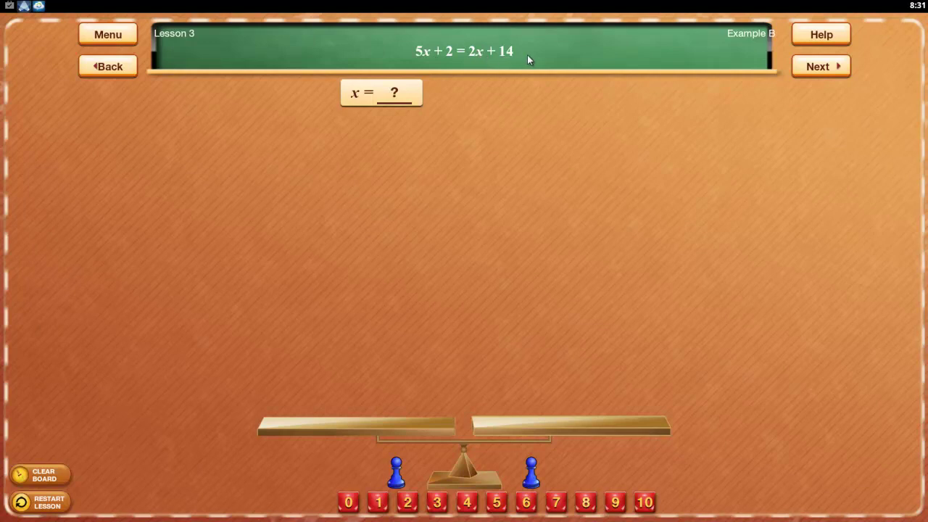
- Place five pawns and a 2 cube on the left pan, and pawns with 10 and 4 cubes on the right
left_click_drag(400, 473, 336, 406)
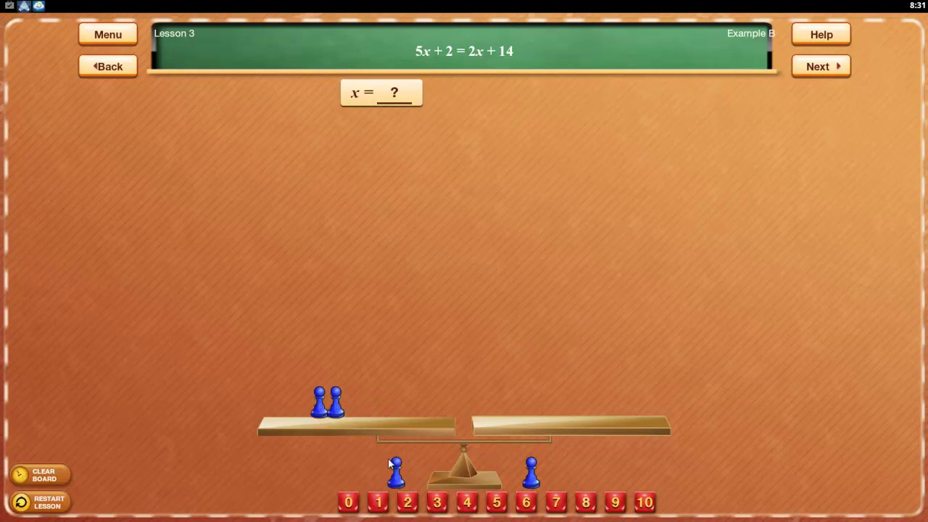
left_click_drag(397, 473, 351, 409)
left_click_drag(399, 475, 370, 406)
left_click_drag(399, 475, 377, 410)
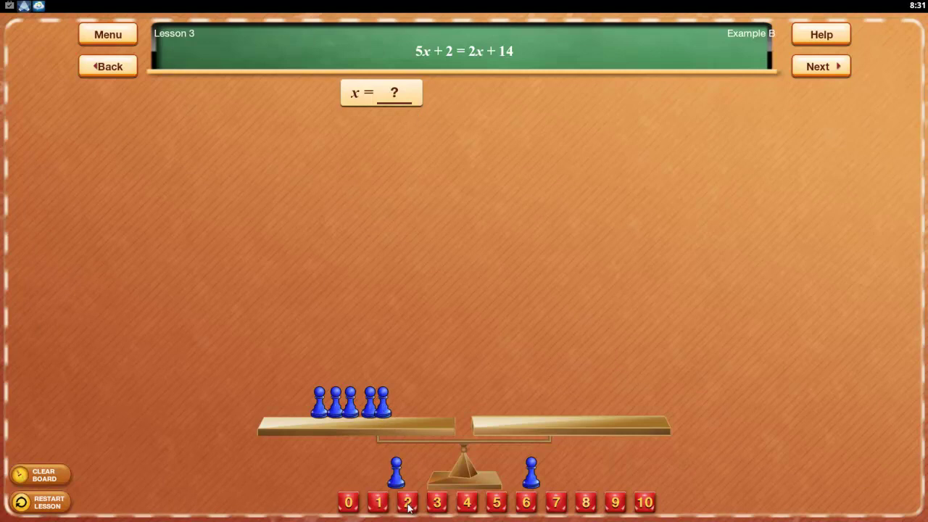
left_click_drag(407, 501, 435, 419)
left_click_drag(531, 471, 523, 403)
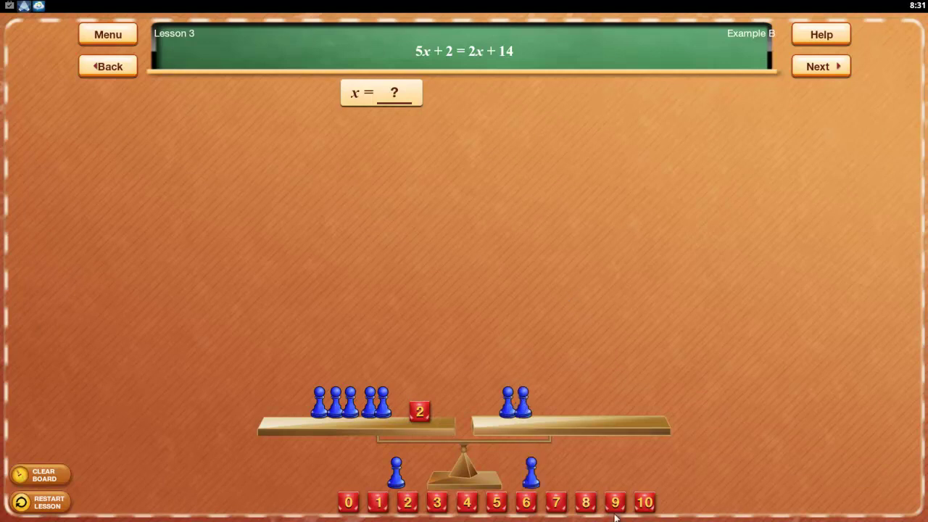
left_click_drag(651, 507, 585, 411)
left_click_drag(467, 503, 619, 429)
- Take two pawns off each pan, leaving three pawns on the left
left_click(384, 404)
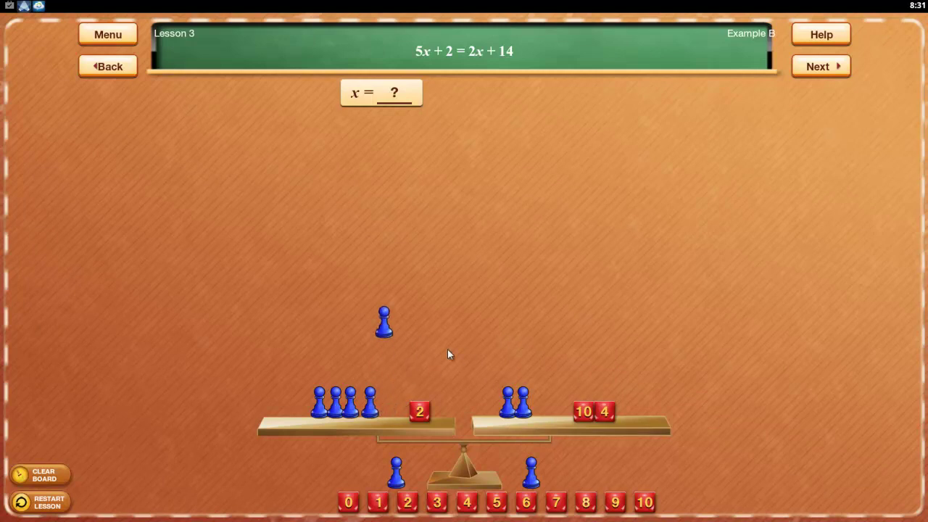
left_click(508, 402)
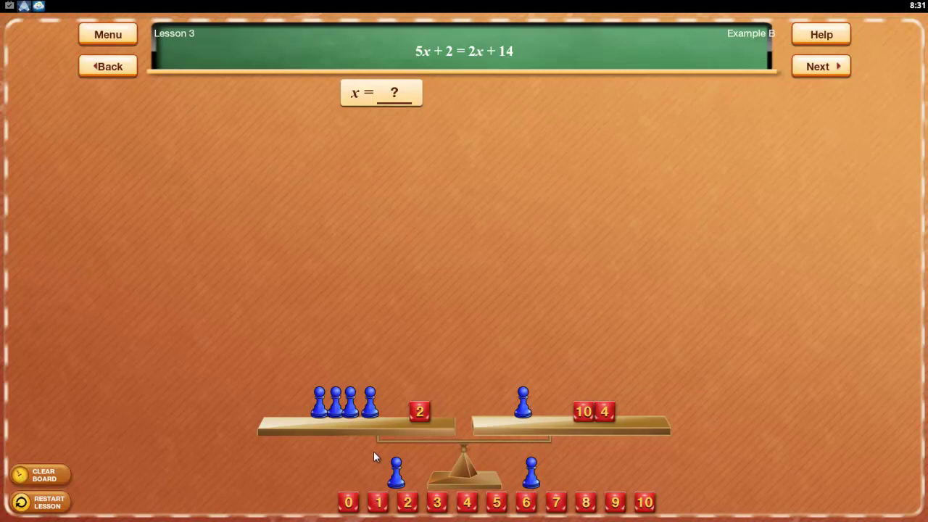
left_click(371, 403)
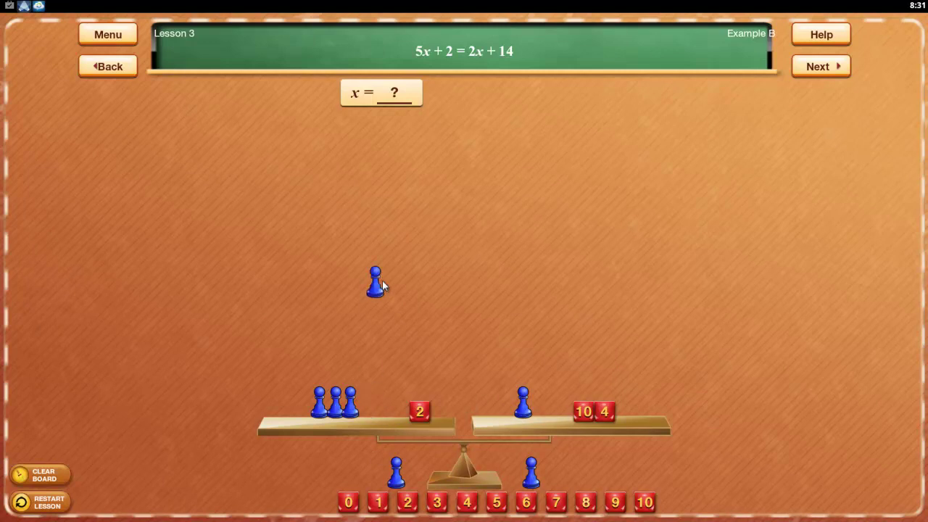
left_click(532, 409)
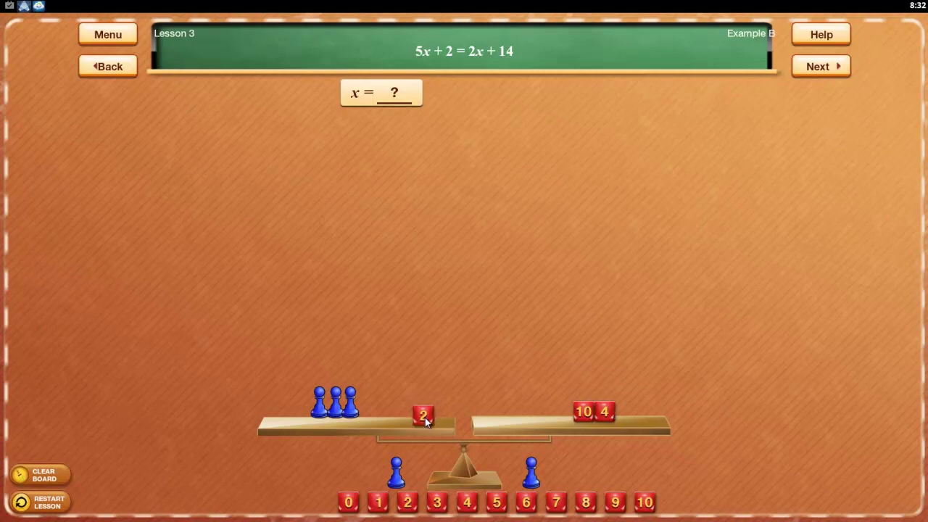
- Remove the 2 and 4 cubes, then put a 2 cube beside the 10 on the right pan
left_click_drag(425, 420, 407, 358)
left_click_drag(628, 398, 731, 409)
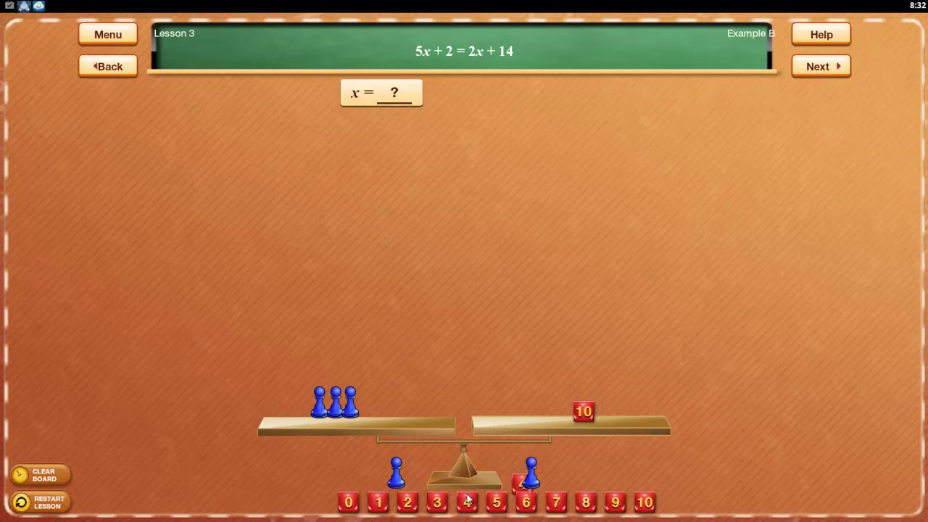
left_click_drag(406, 504, 613, 413)
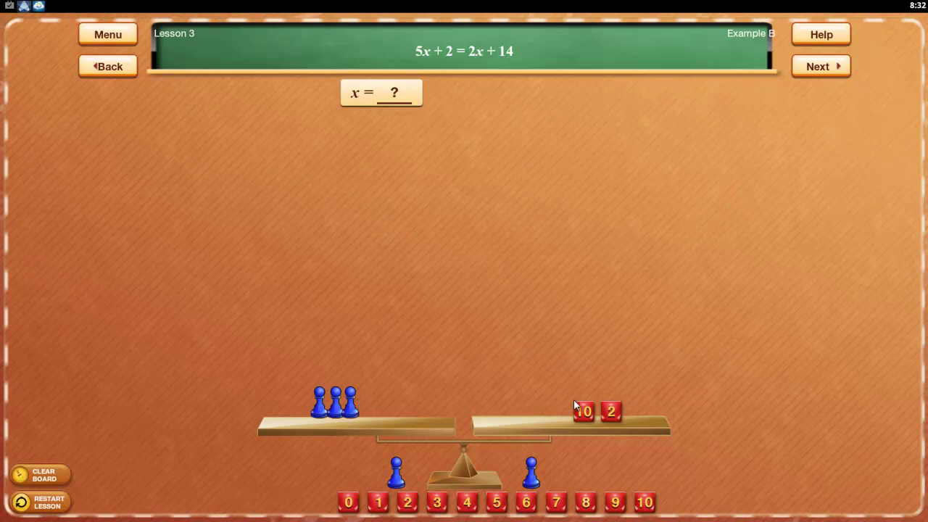
- Choose 4 from the number list as the value of x
left_click(403, 90)
left_click(469, 159)
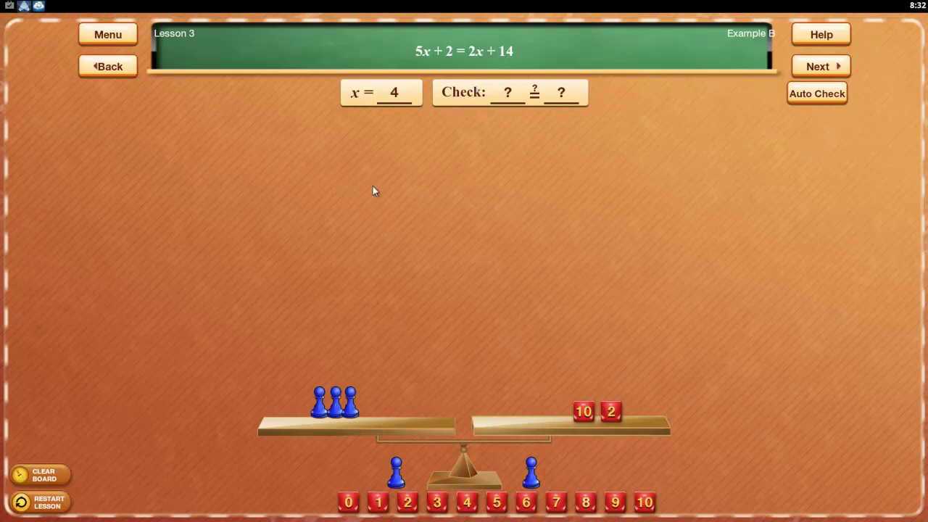
- Put five pawns and a 2 cube on the left pan, and two pawns with 10 and 4 on the right
left_click_drag(395, 475, 367, 403)
left_click_drag(396, 475, 384, 406)
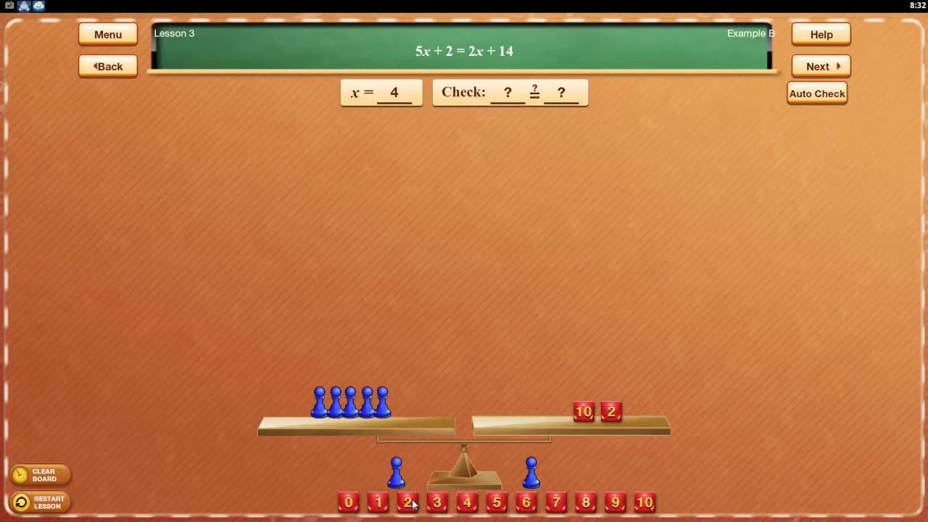
left_click_drag(408, 503, 423, 408)
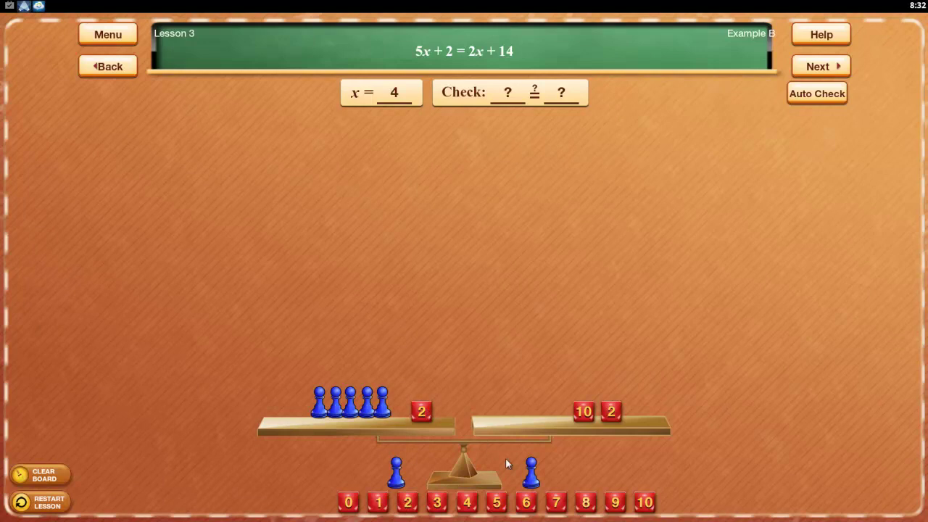
left_click_drag(531, 471, 500, 424)
left_click_drag(527, 471, 512, 409)
left_click_drag(605, 424, 615, 463)
left_click_drag(467, 501, 621, 418)
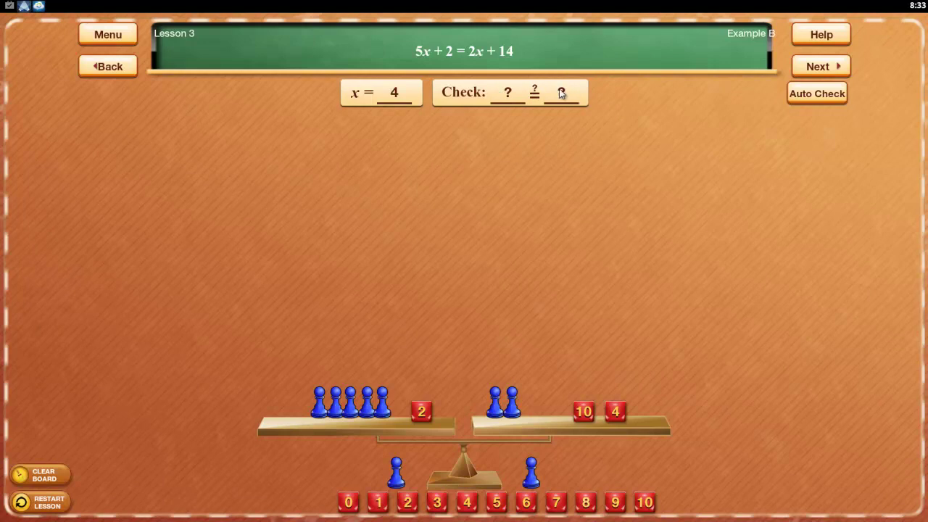
left_click(513, 99)
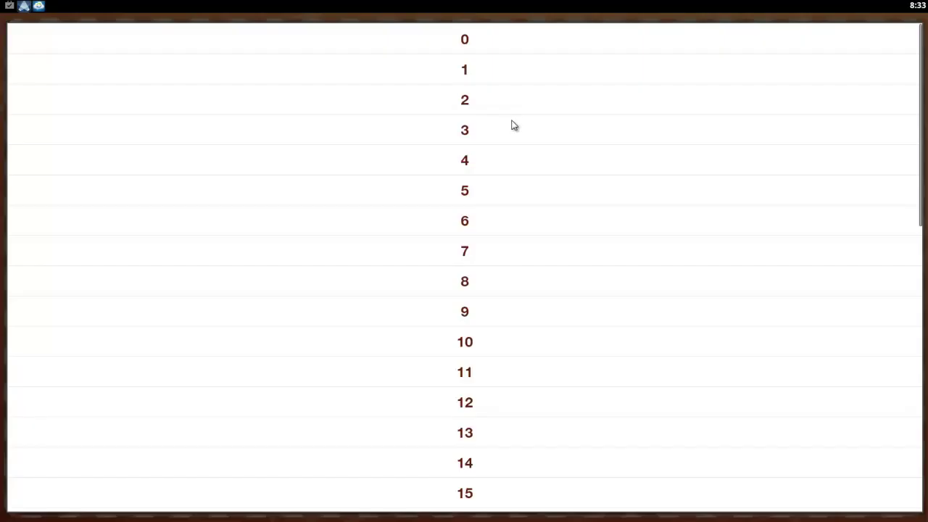
left_click(476, 193)
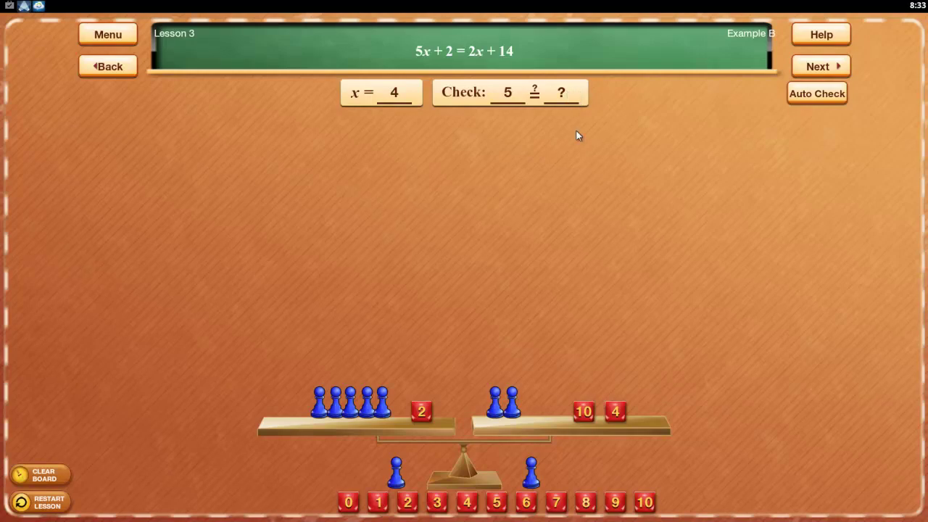
left_click(567, 95)
left_click(522, 338)
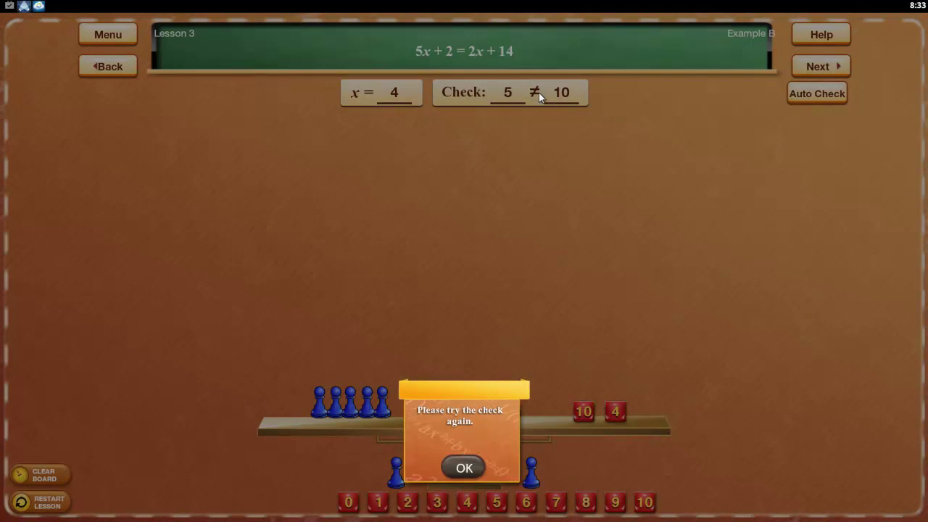
left_click(477, 458)
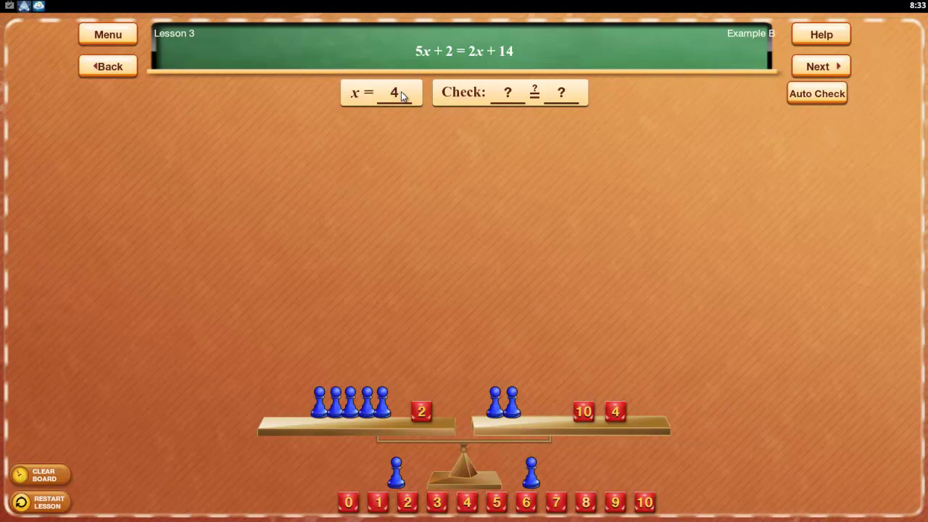
- Pick 22 for both Check blanks so it reads 22 = 22, and dismiss the Great! popup
left_click(508, 94)
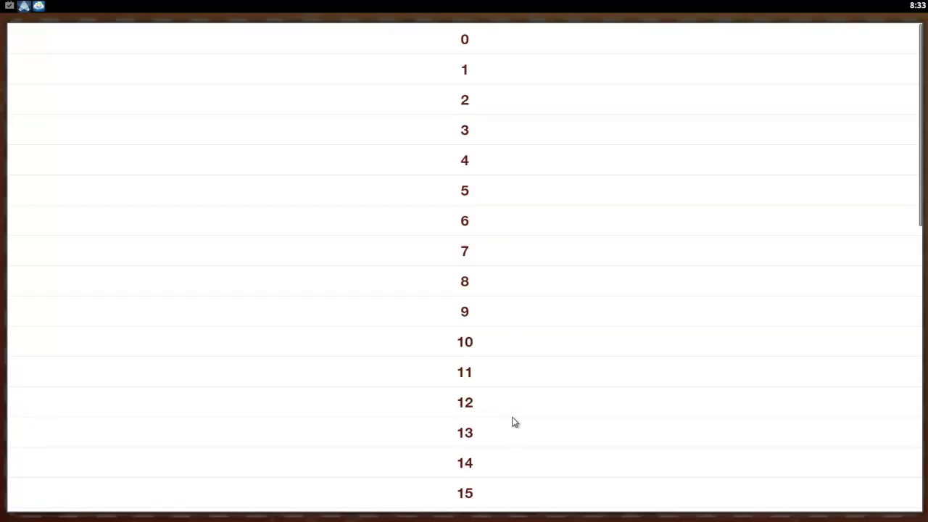
left_click_drag(528, 254, 545, 121)
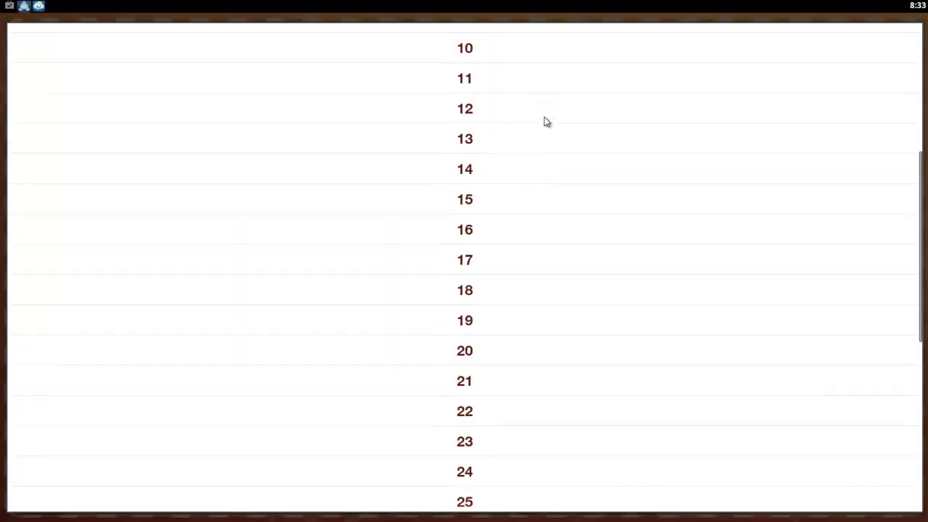
left_click(489, 403)
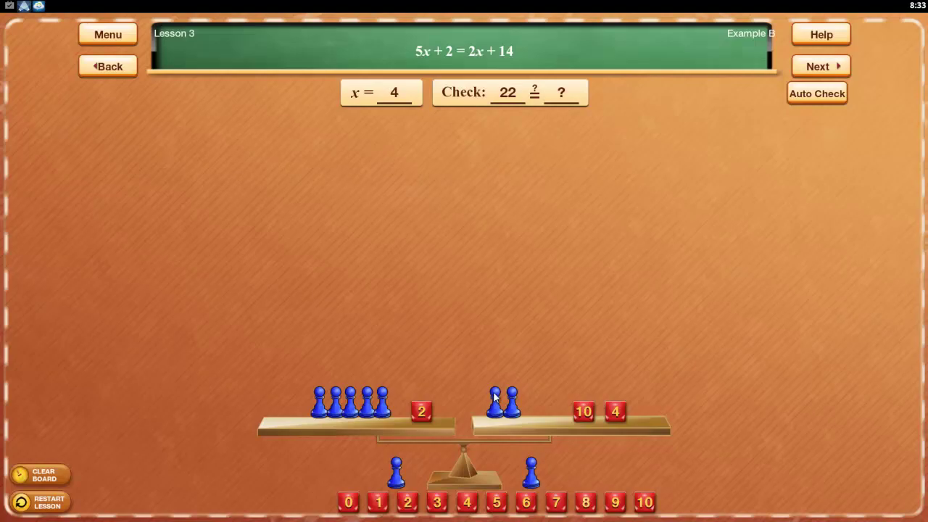
left_click(566, 99)
left_click_drag(608, 369, 616, 234)
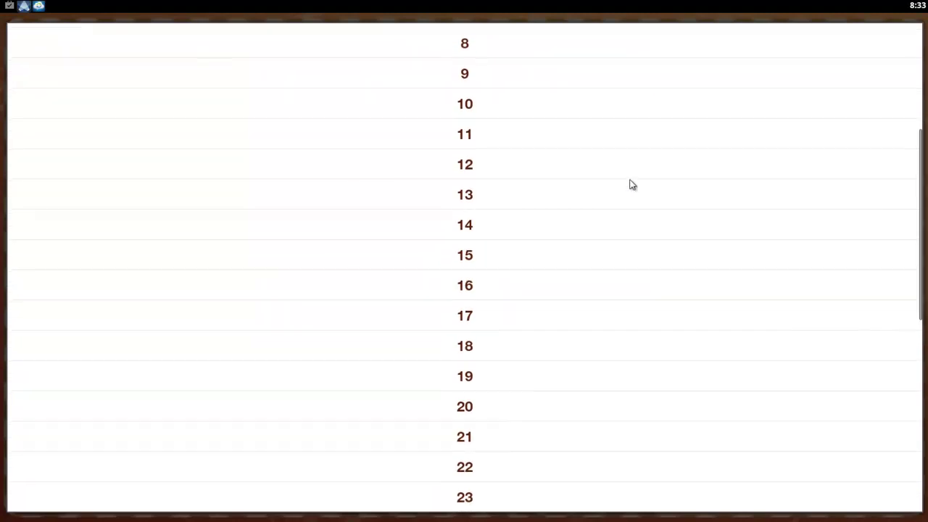
left_click_drag(629, 180, 633, 162)
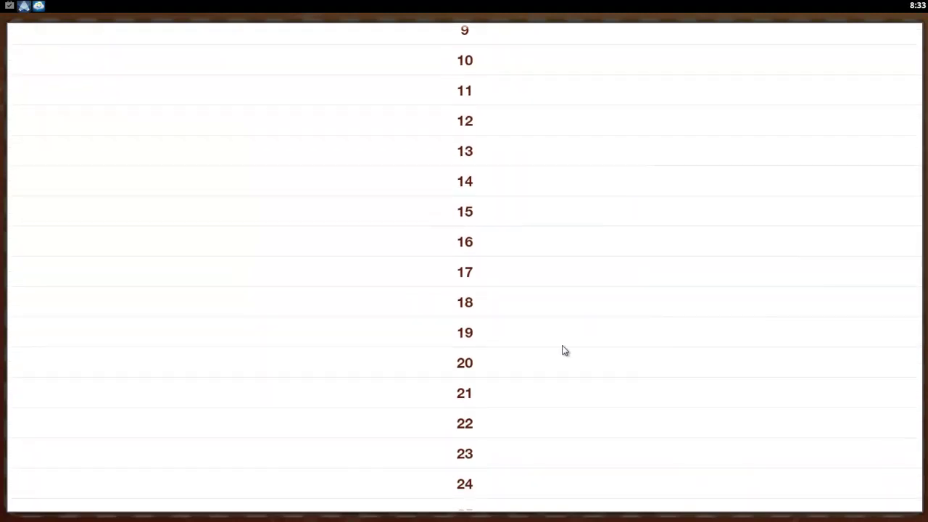
left_click(485, 429)
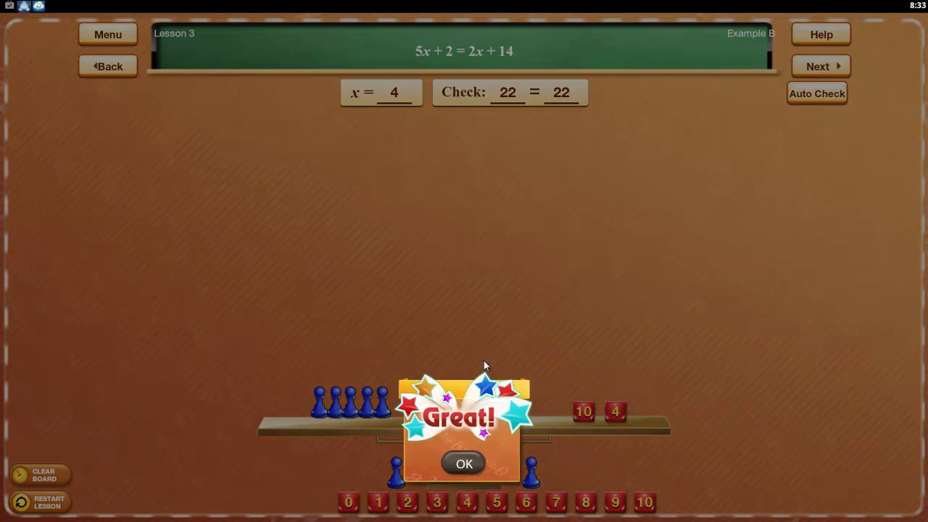
left_click(456, 464)
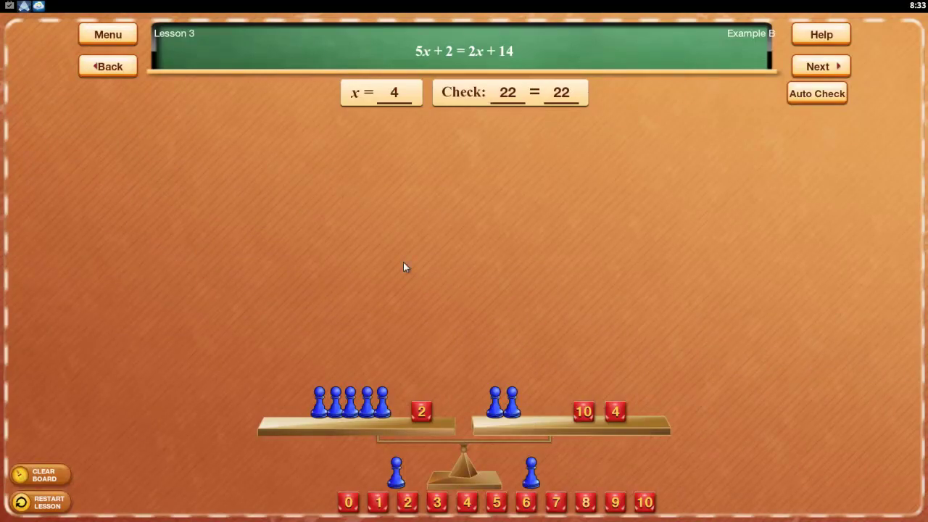
- Go to the lesson menu and confirm Reset for New Student to lock all sets
left_click(108, 37)
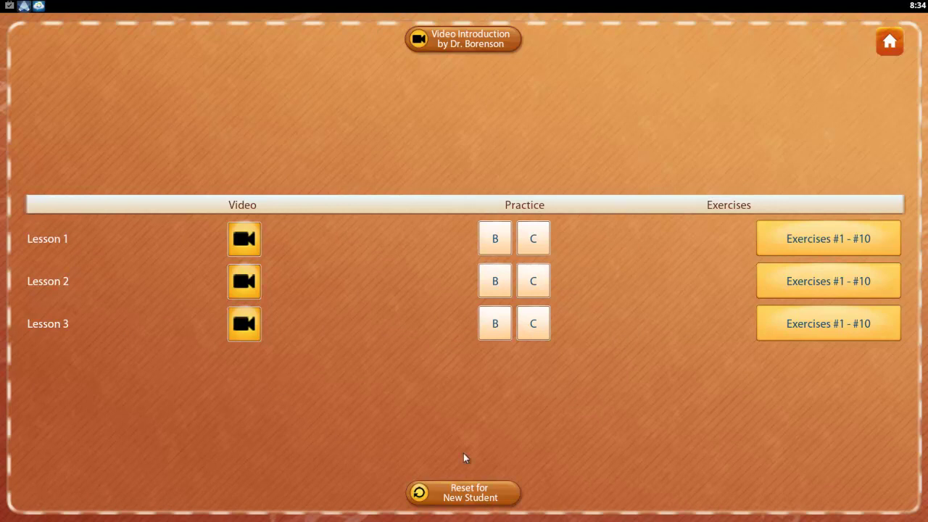
left_click(476, 498)
left_click(397, 301)
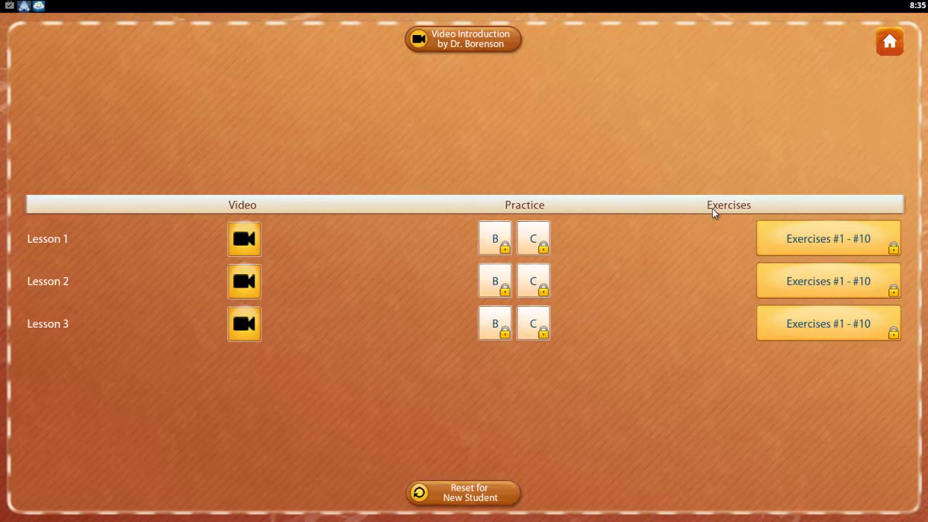
- Return to the 'The Fun Way to Learn Algebra' title screen via the Home button
left_click(889, 44)
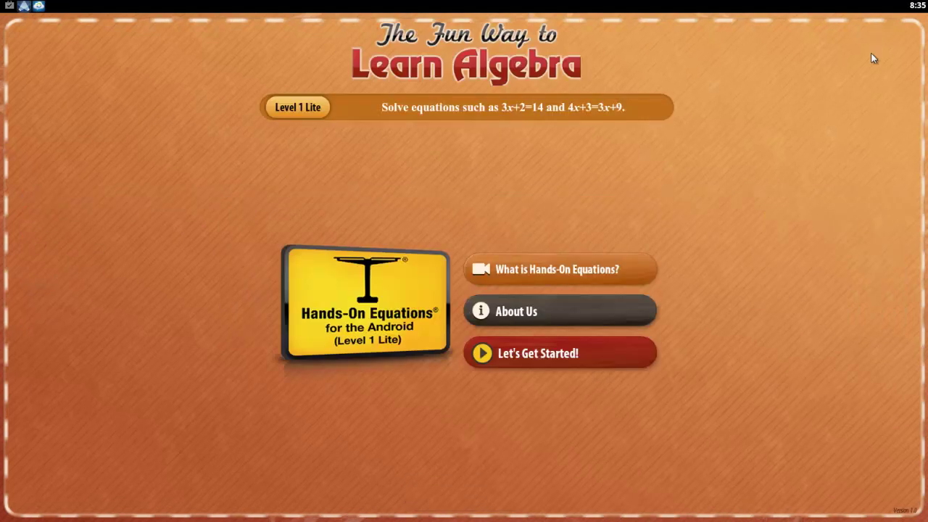